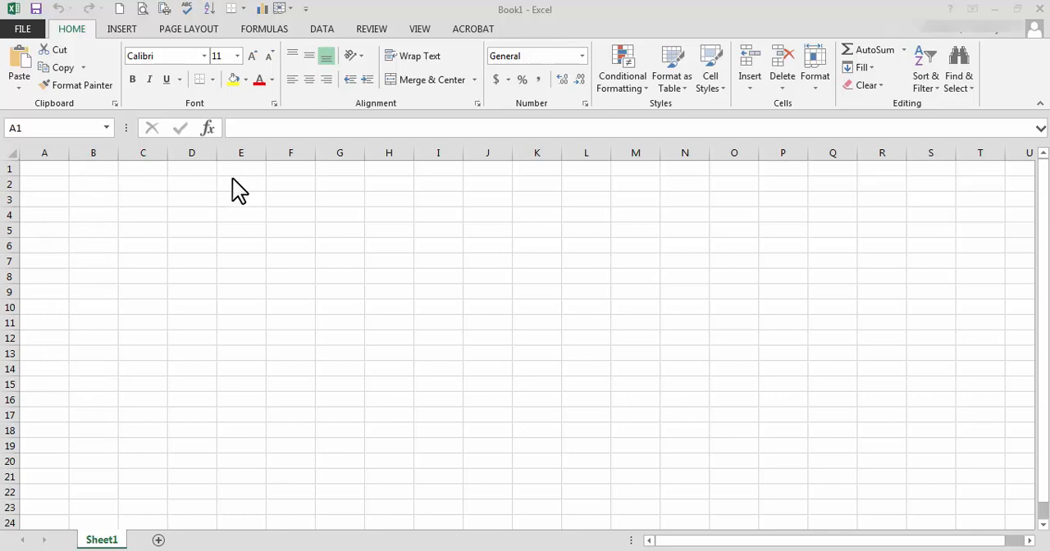
# Select cell A1, the entire column A and the entire row 1, ending back on cell A1.
pyautogui.click(48, 167)
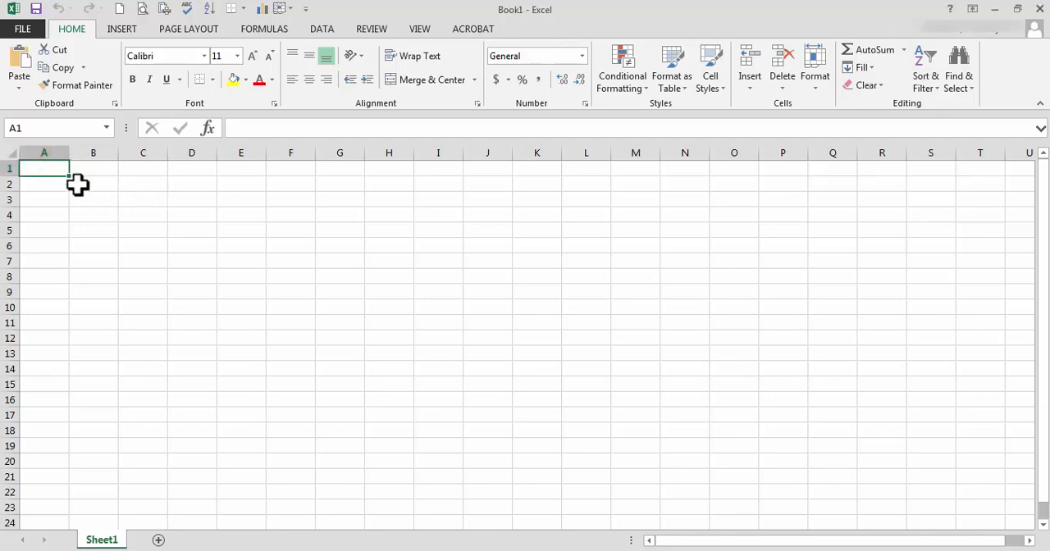
pyautogui.click(56, 153)
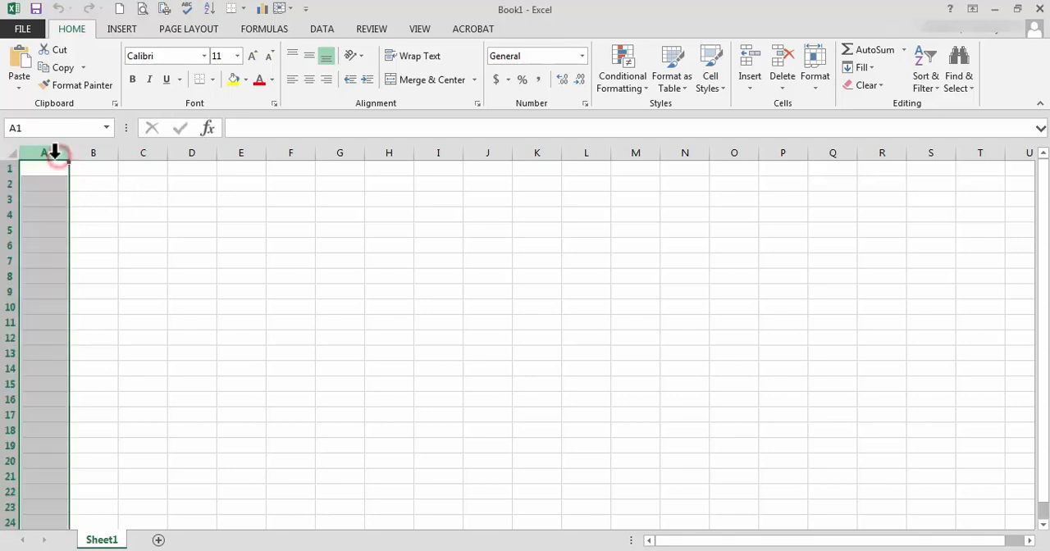
pyautogui.click(6, 168)
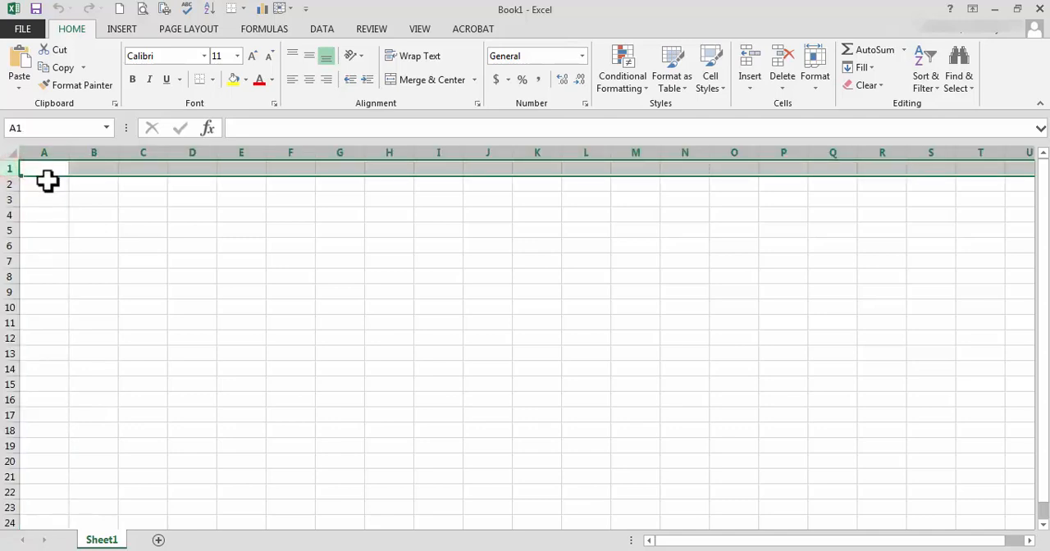
pyautogui.click(52, 167)
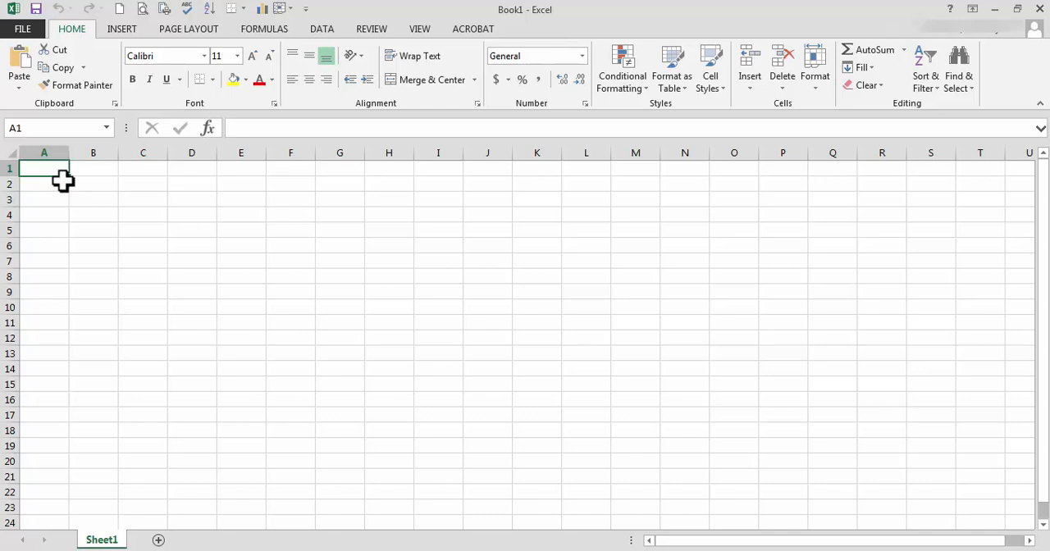
pyautogui.click(113, 197)
pyautogui.click(180, 269)
pyautogui.click(234, 236)
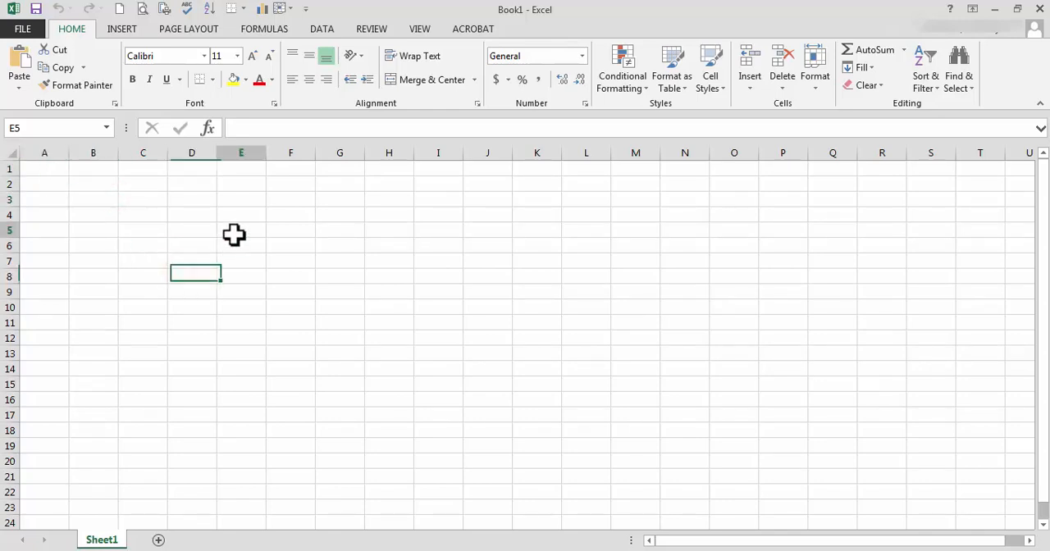
pyautogui.click(276, 199)
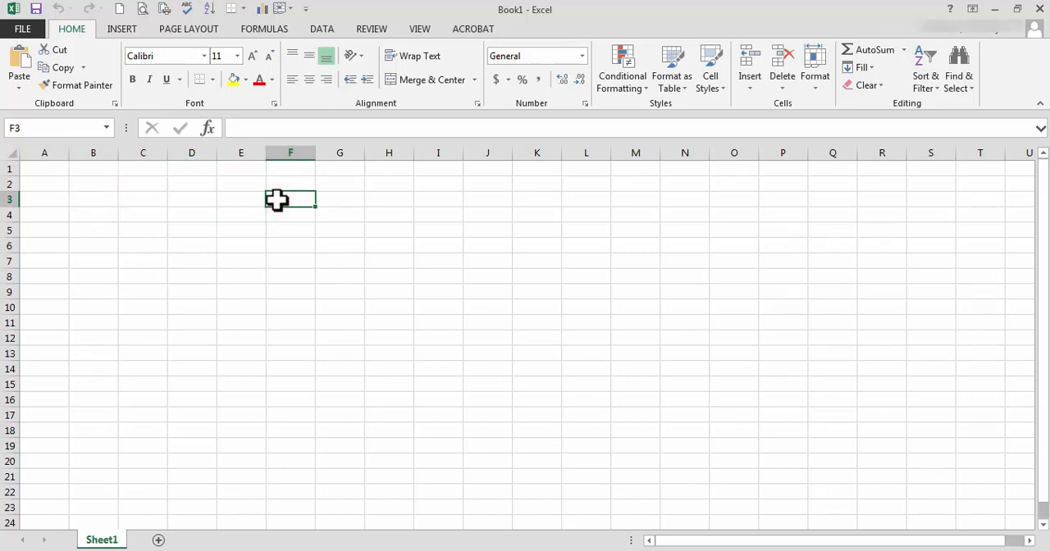
pyautogui.press('Left')
pyautogui.press('Left')
pyautogui.press('Left')
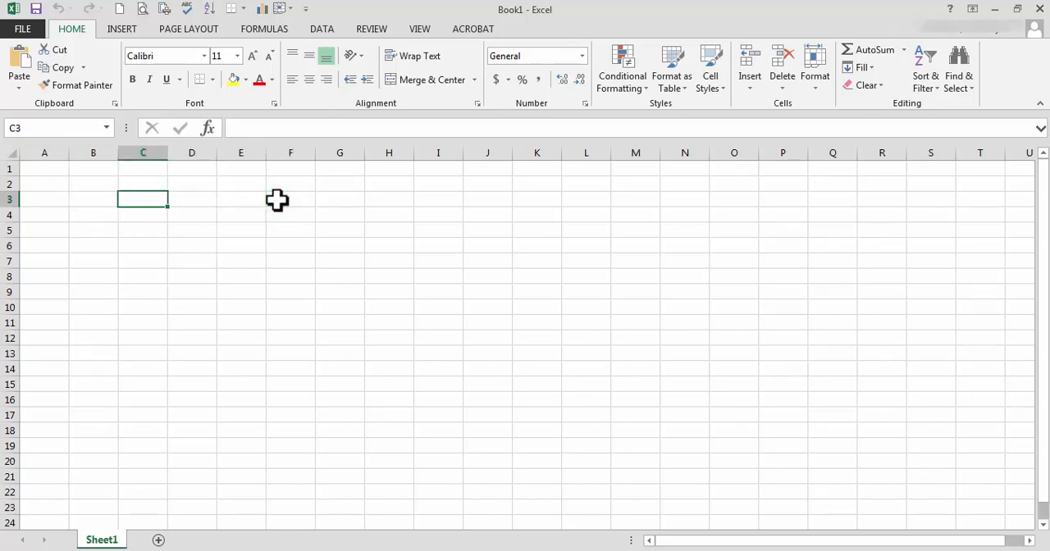
pyautogui.click(10, 184)
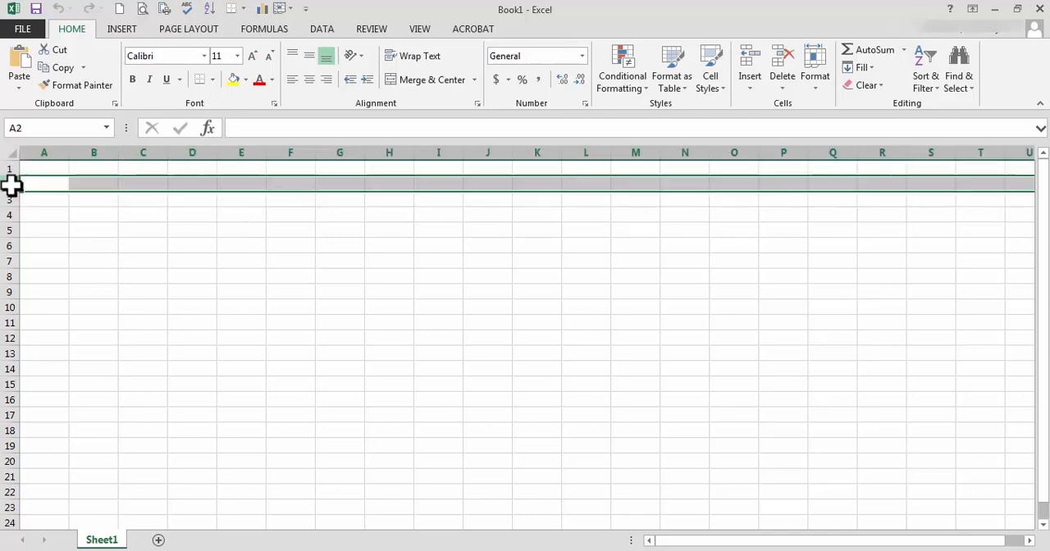
pyautogui.moveTo(31, 191); pyautogui.dragTo(31, 184)
# Insert a new column before column A and make it slightly wider than the default width.
pyautogui.click(52, 153)
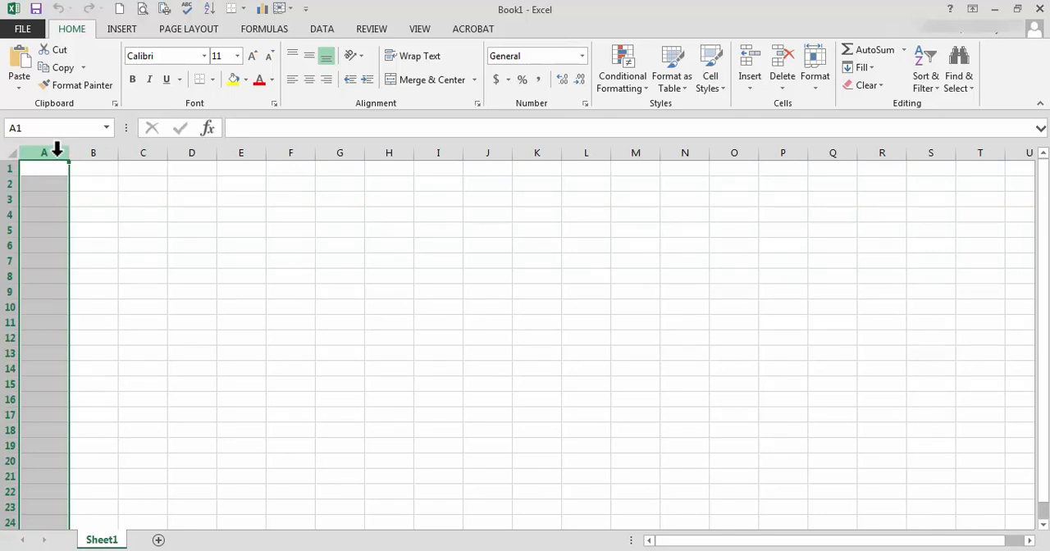
pyautogui.rightClick(57, 152)
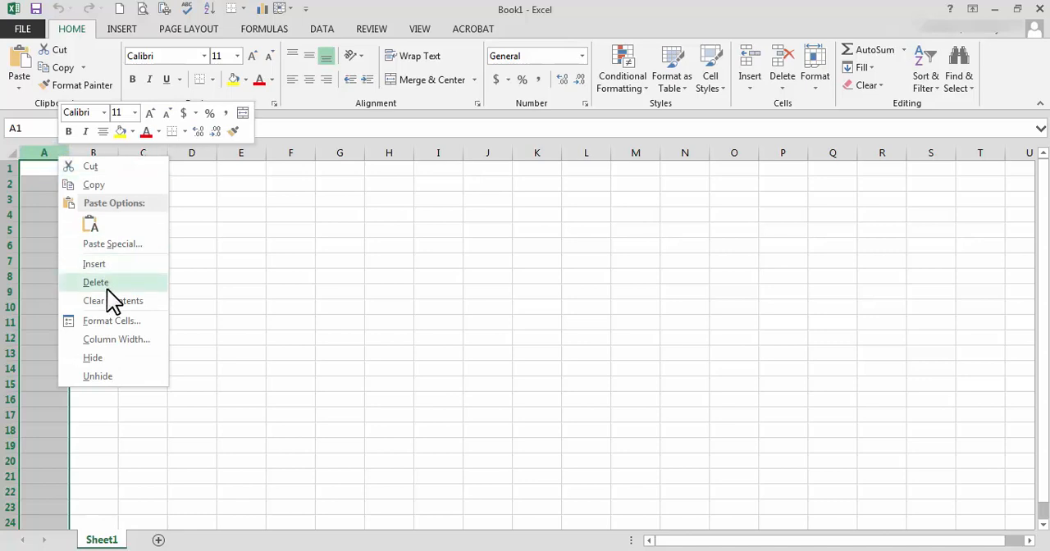
pyautogui.click(107, 264)
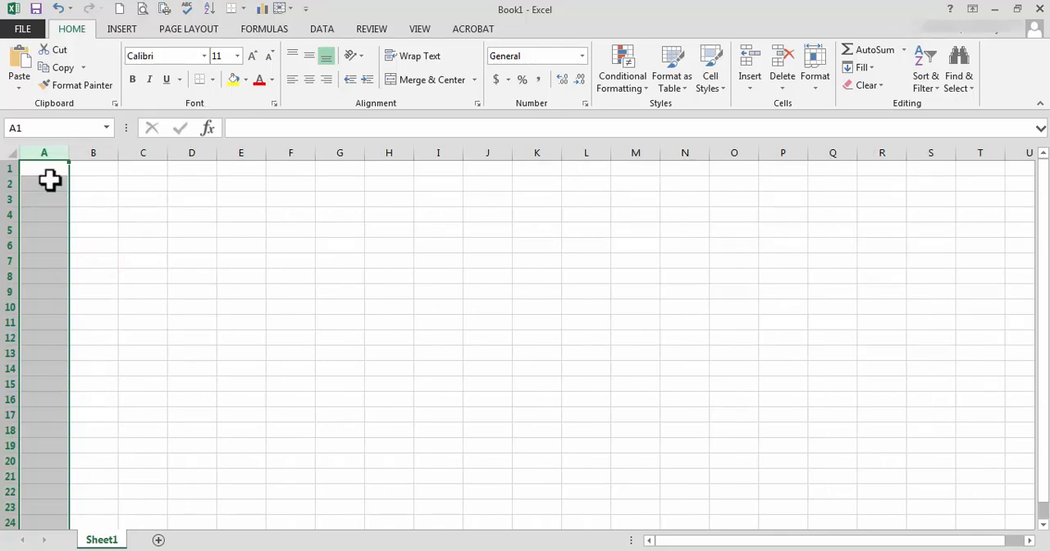
pyautogui.moveTo(69, 153); pyautogui.dragTo(141, 155)
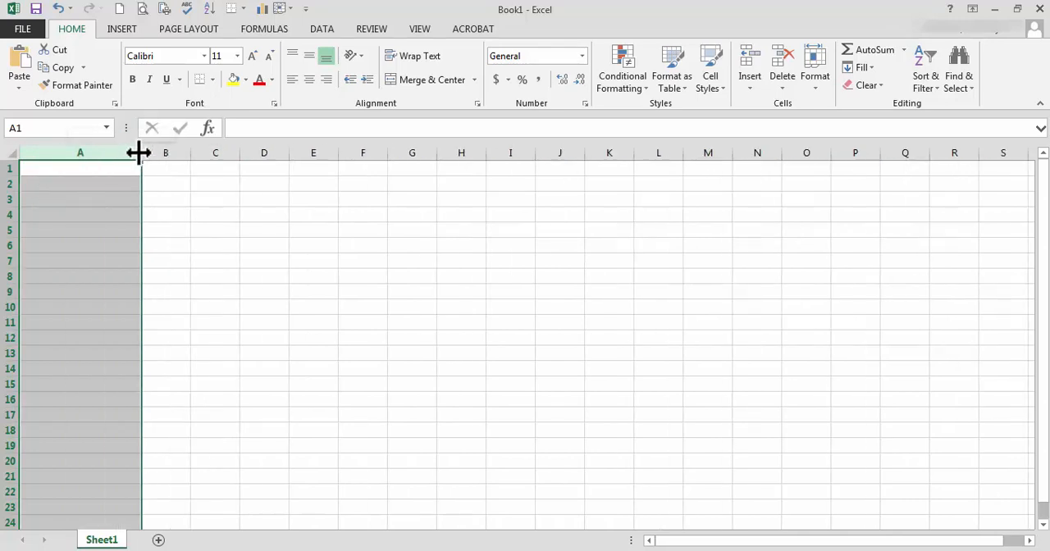
pyautogui.doubleClick(141, 154)
# Try a fill colour on column A and set it back to No Fill.
pyautogui.click(234, 79)
pyautogui.click(246, 79)
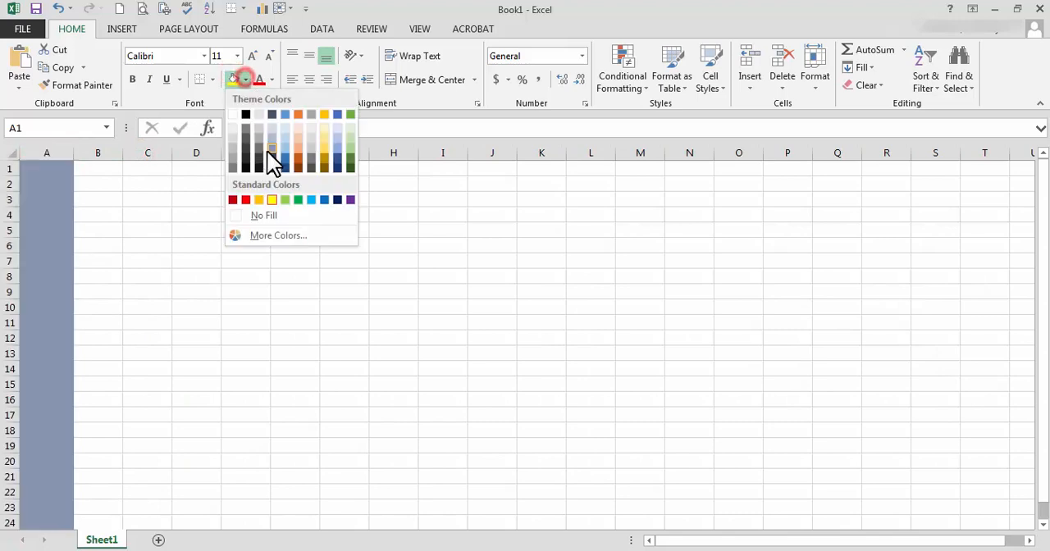
pyautogui.click(257, 217)
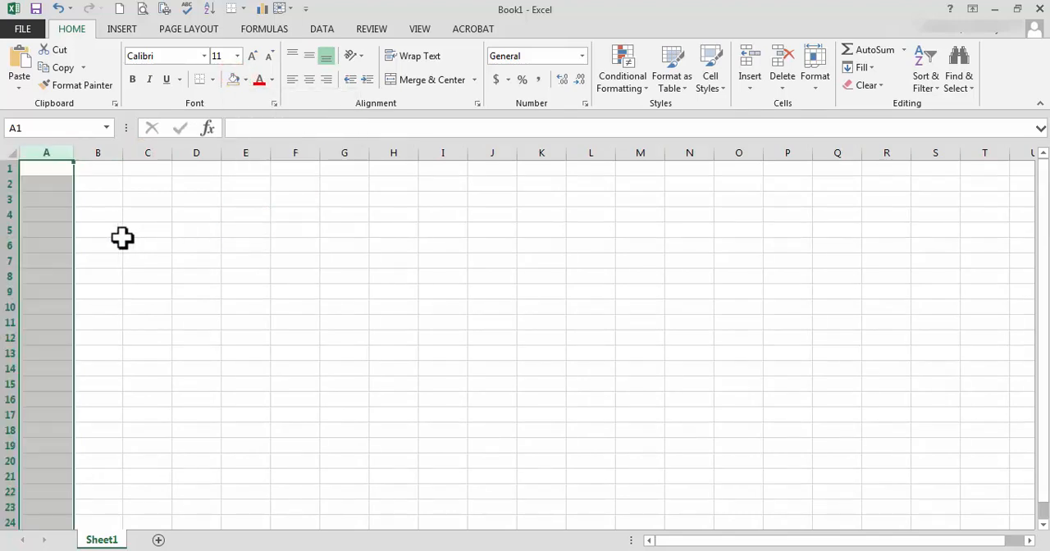
# Enter the column headers UID, sun_exposure and leaf_width in cells A1, B1 and C1.
pyautogui.click(59, 169)
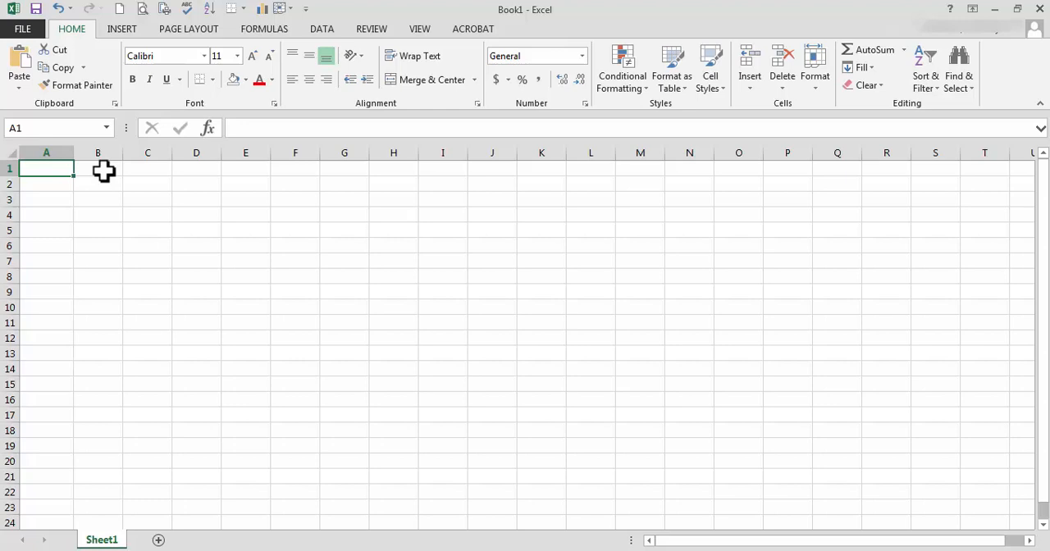
pyautogui.click(42, 170)
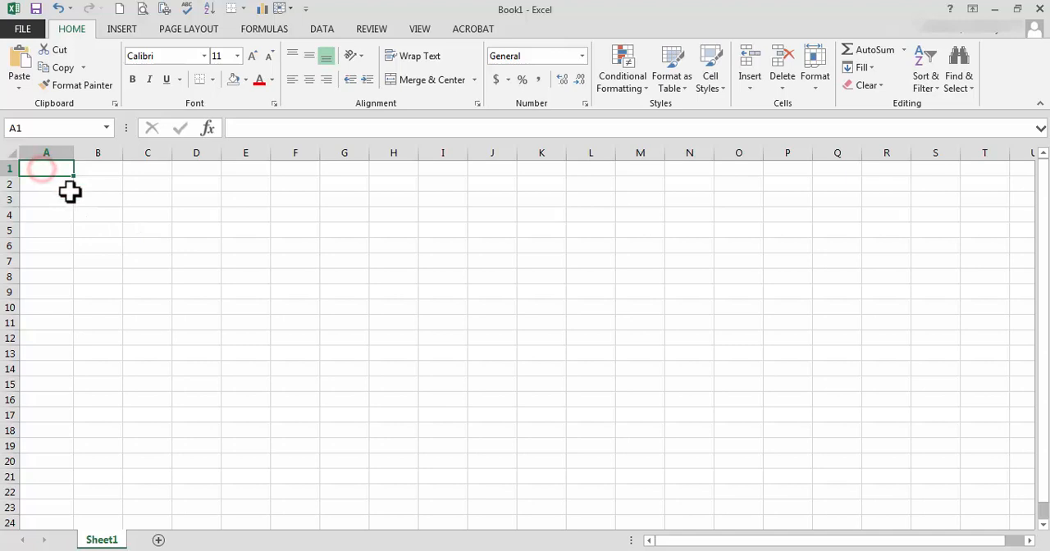
pyautogui.write('UID')
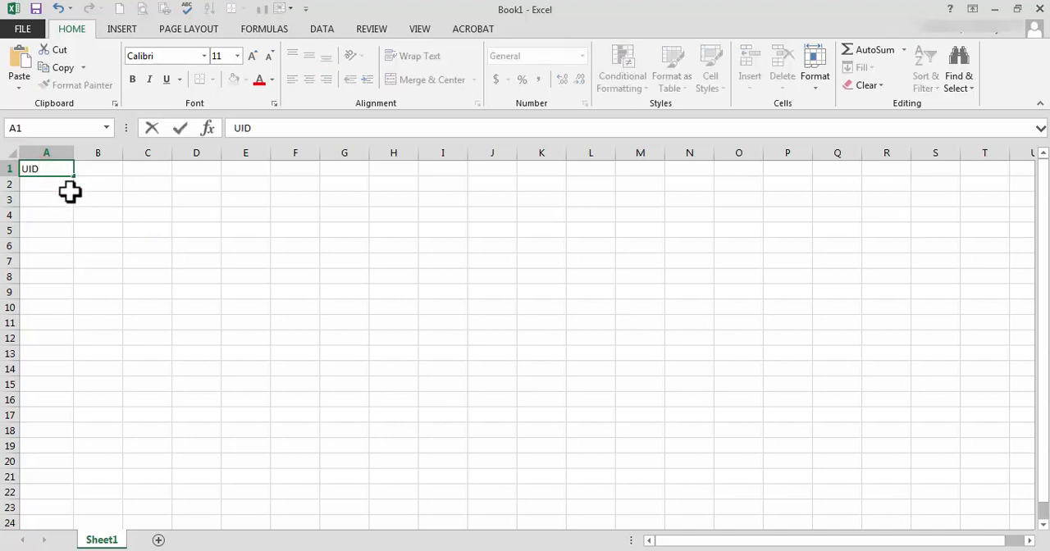
pyautogui.press('Tab')
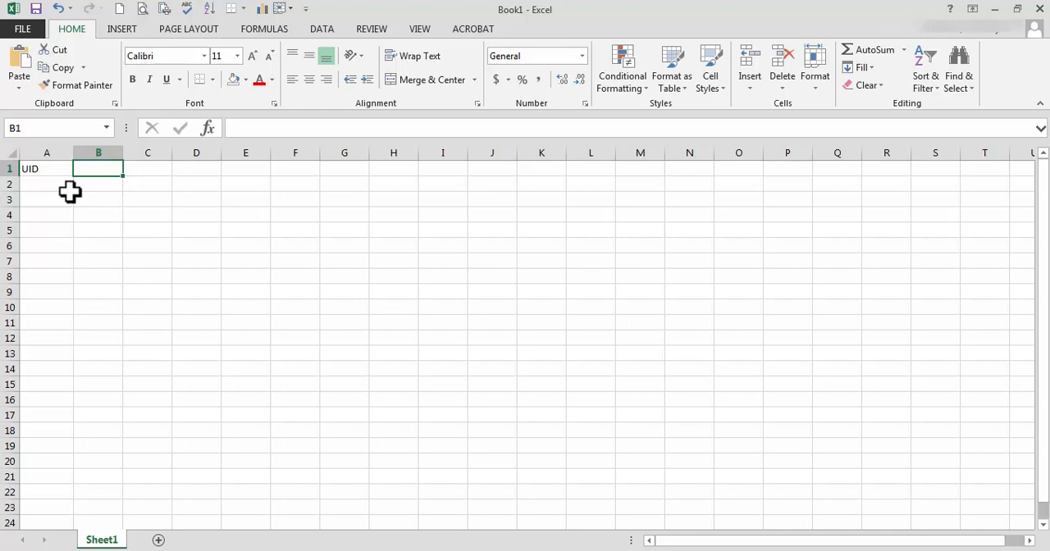
pyautogui.write('sun_exp')
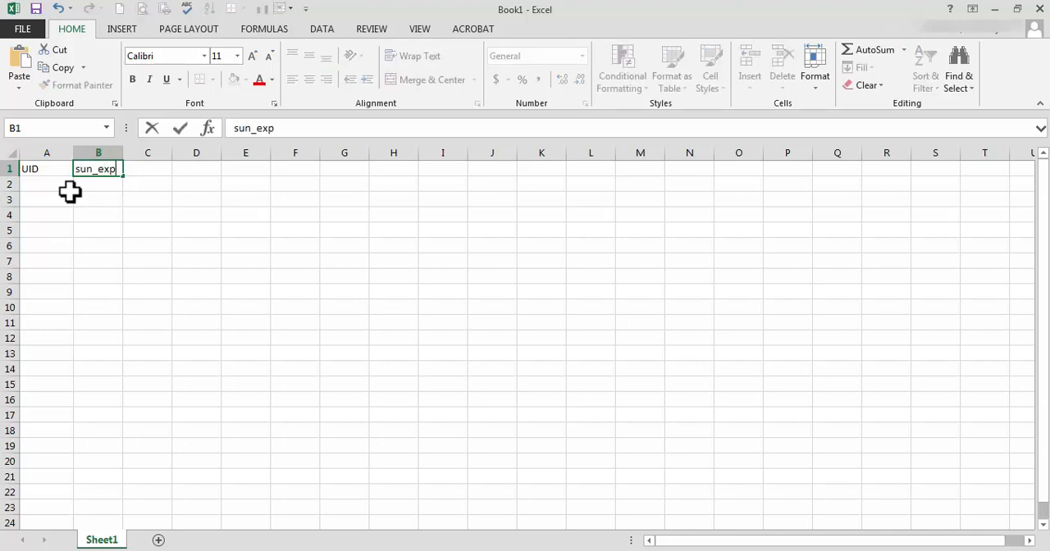
pyautogui.write('osure')
pyautogui.press('Return')
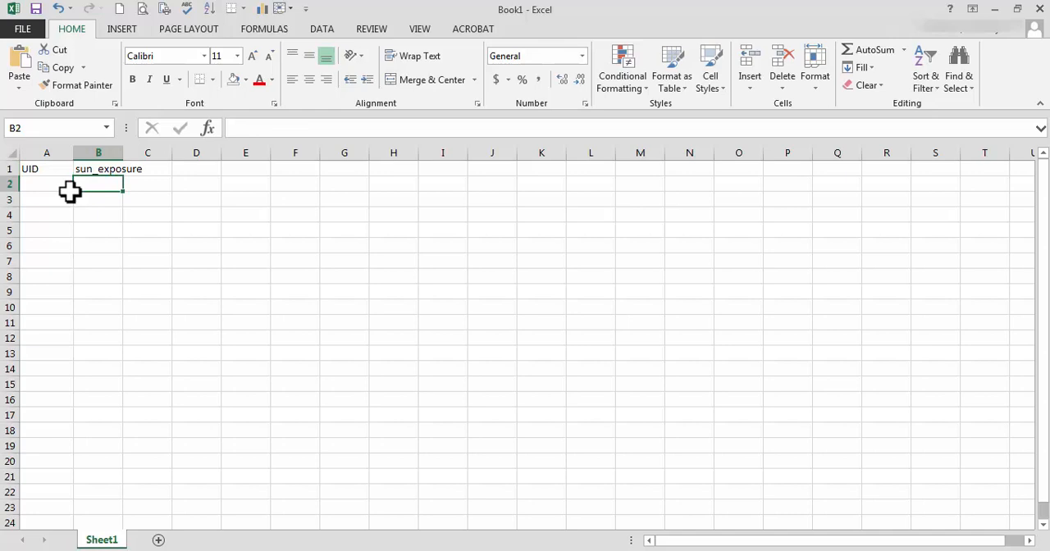
pyautogui.press('Up')
pyautogui.press('Right')
pyautogui.write('leaf_width')
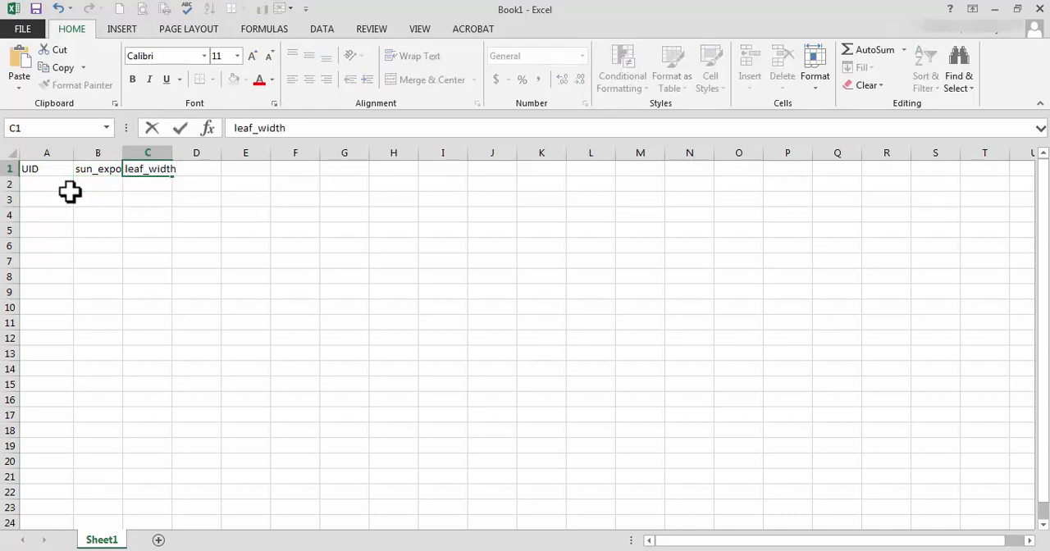
pyautogui.press('Return')
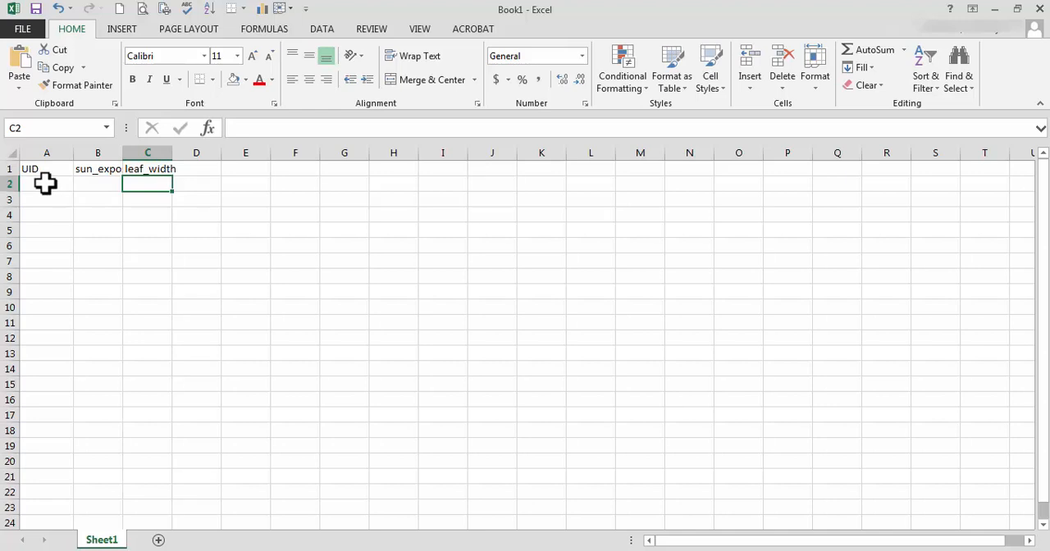
# Enter the IDs 1 and 2 in cells A2 and A3 under the UID header.
pyautogui.click(45, 183)
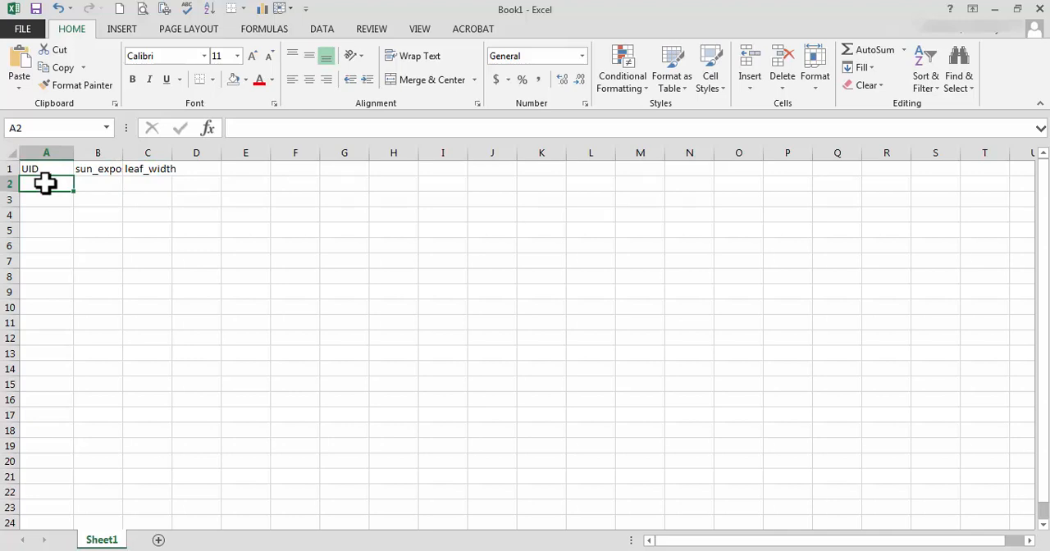
pyautogui.write('1')
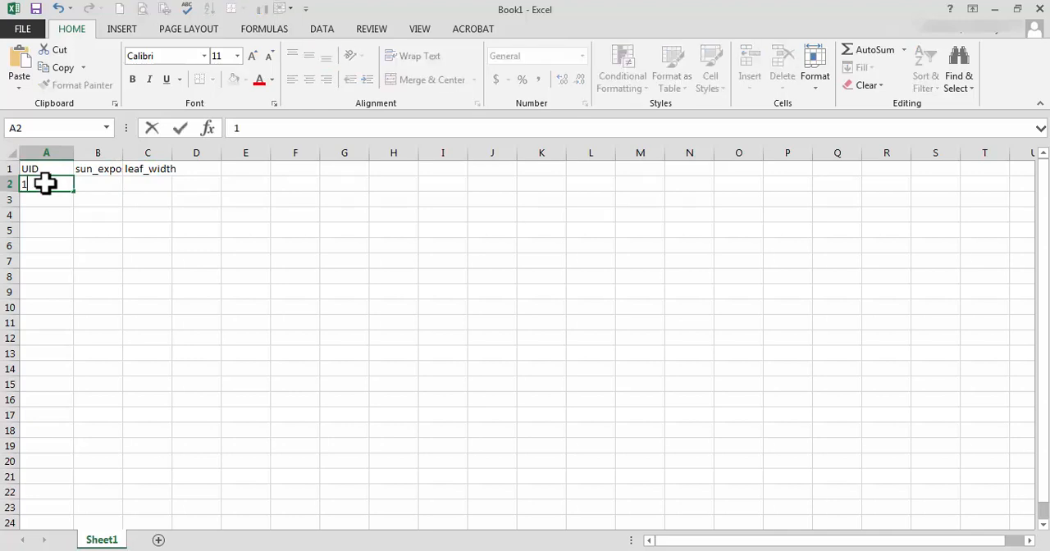
pyautogui.press('Return')
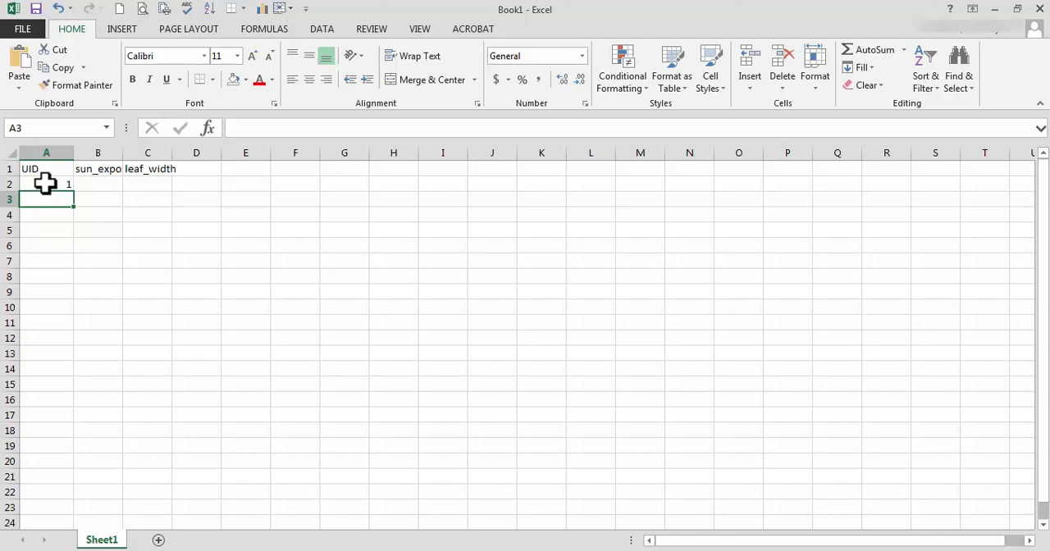
pyautogui.write('2')
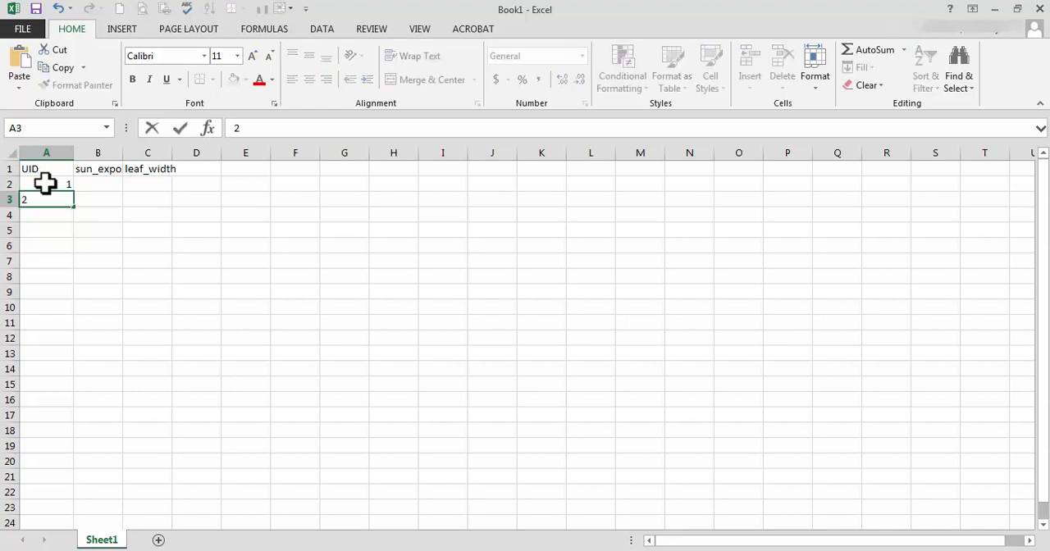
pyautogui.press('Return')
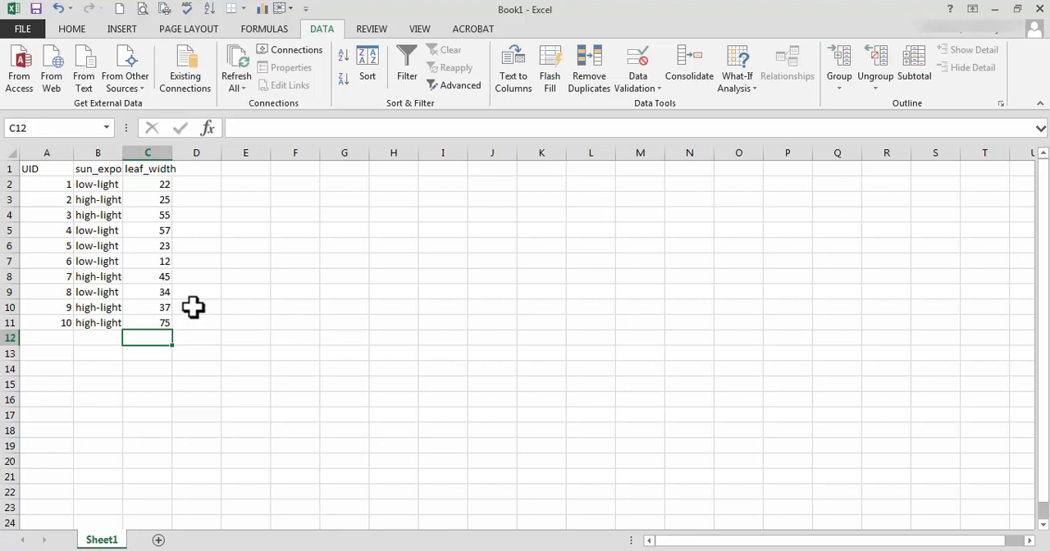
# Sort the table in A1:C11 by leaf_width values from smallest to largest, keeping the first row as headers.
pyautogui.click(34, 168)
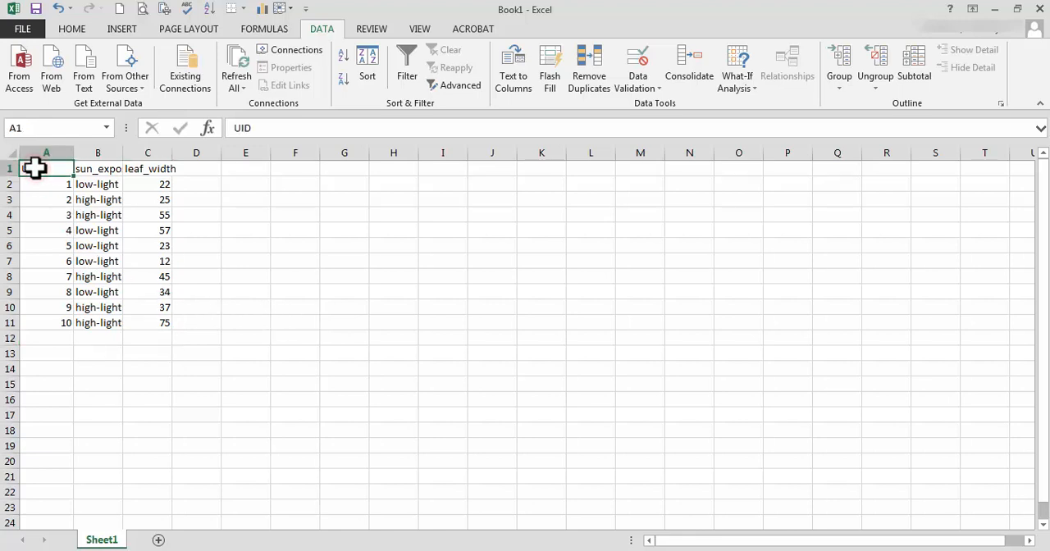
pyautogui.moveTo(42, 169); pyautogui.dragTo(159, 323)
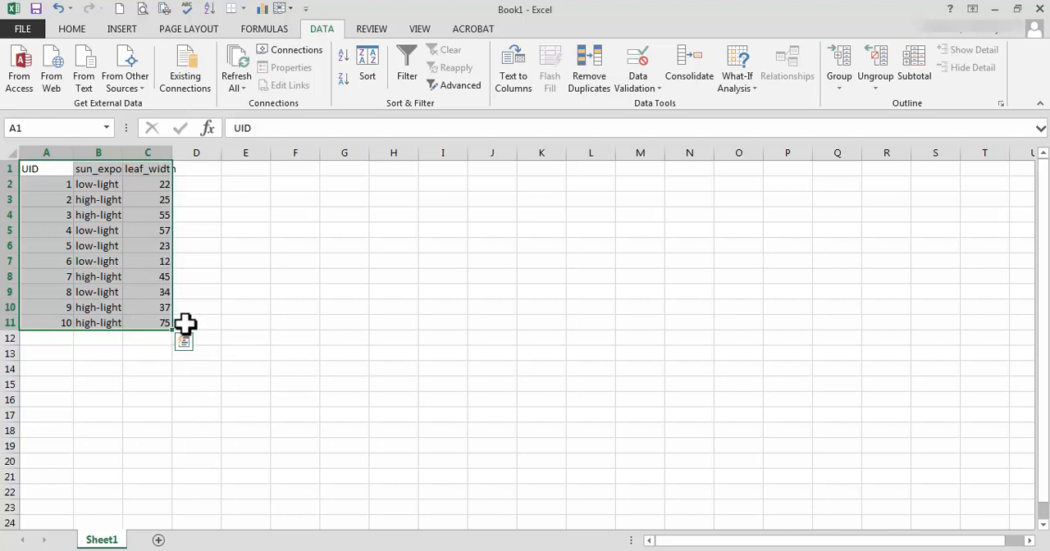
pyautogui.click(314, 27)
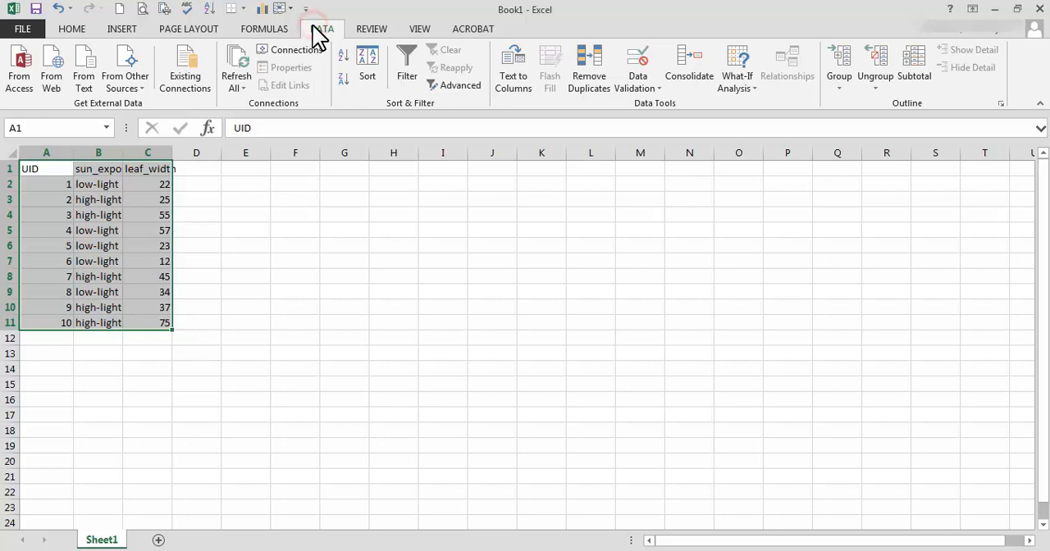
pyautogui.click(366, 66)
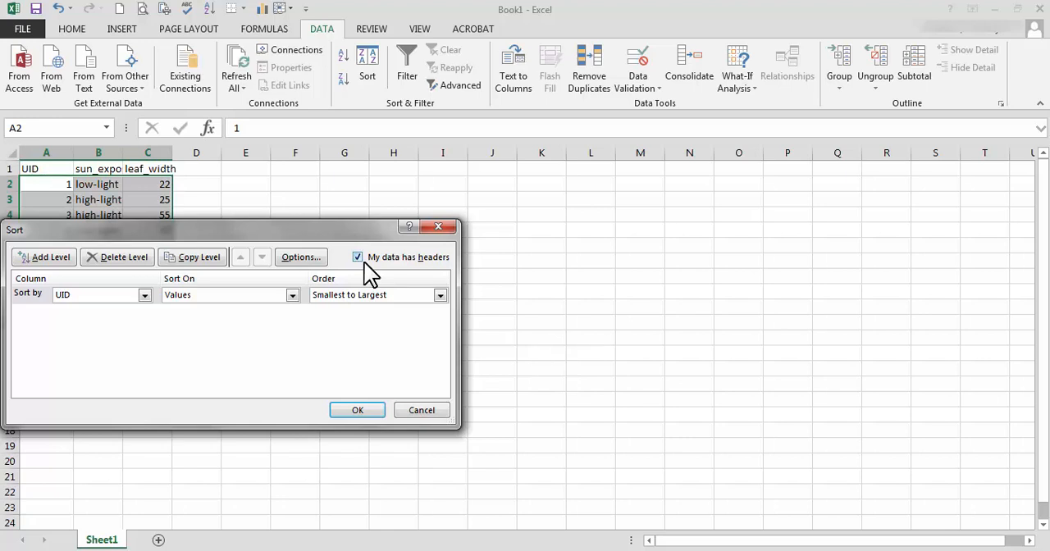
pyautogui.click(144, 295)
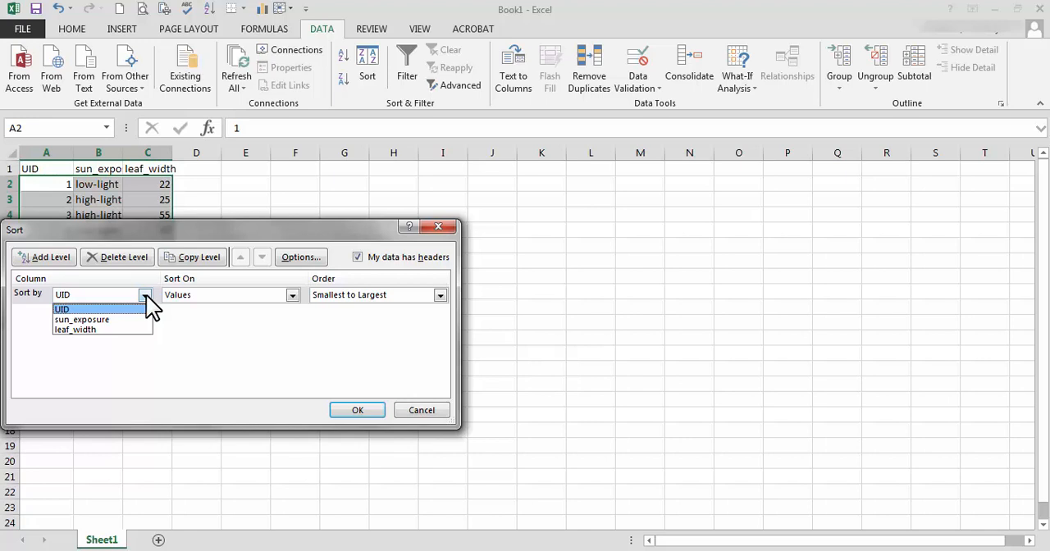
pyautogui.click(116, 330)
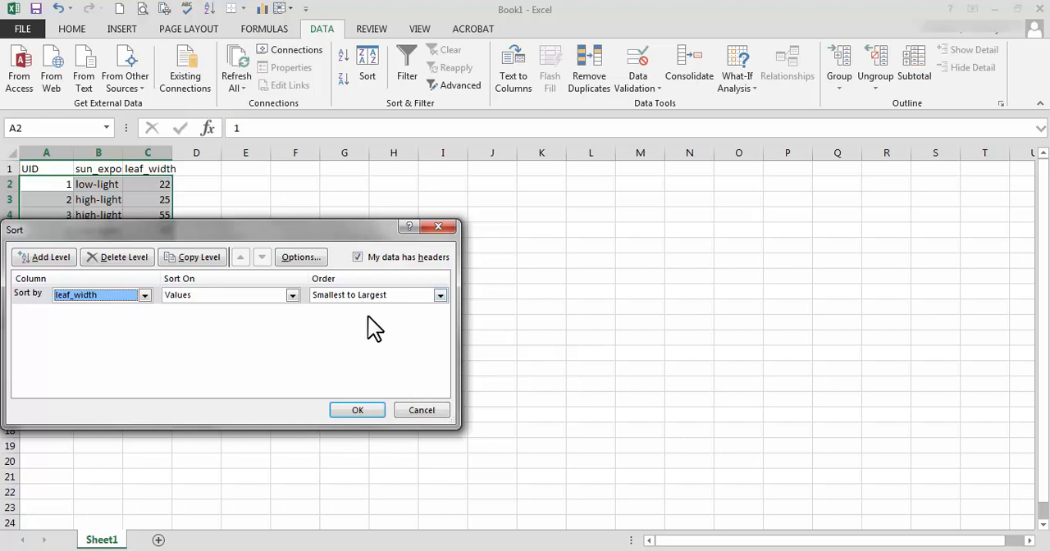
pyautogui.click(358, 411)
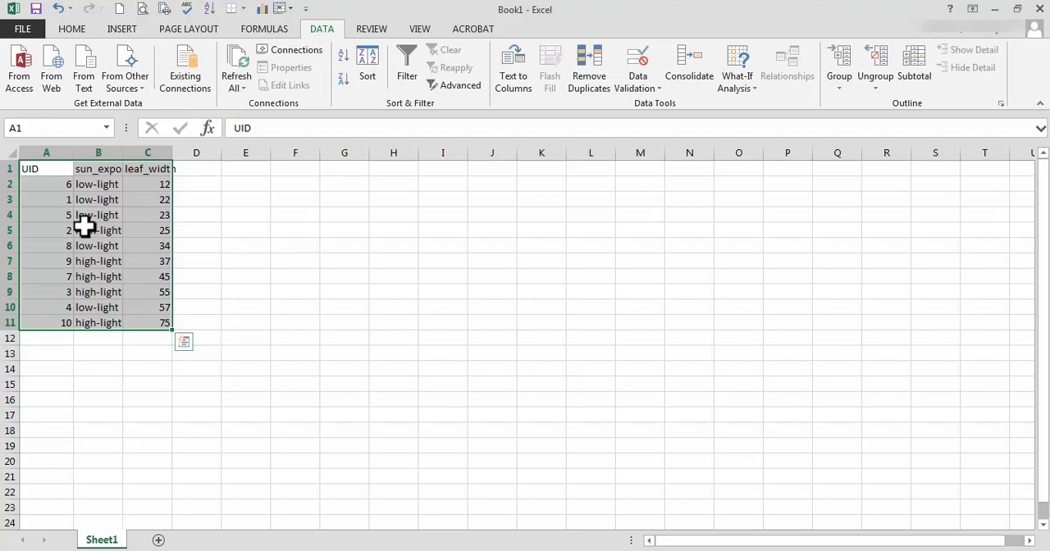
pyautogui.click(188, 242)
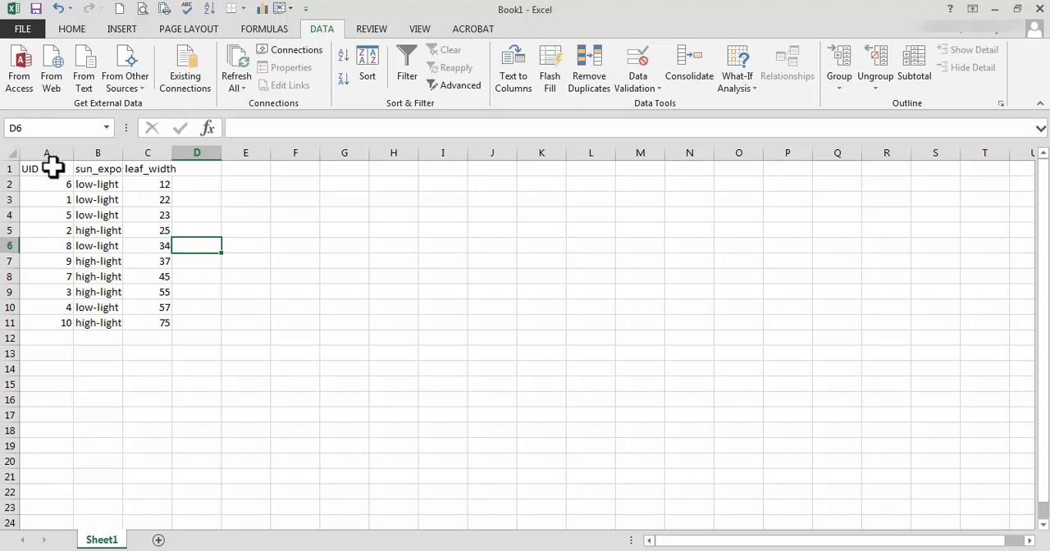
# Sort the table in A1:C11 by sun_exposure values from A to Z, keeping the first row as headers.
pyautogui.moveTo(51, 168); pyautogui.dragTo(147, 335)
pyautogui.click(153, 338)
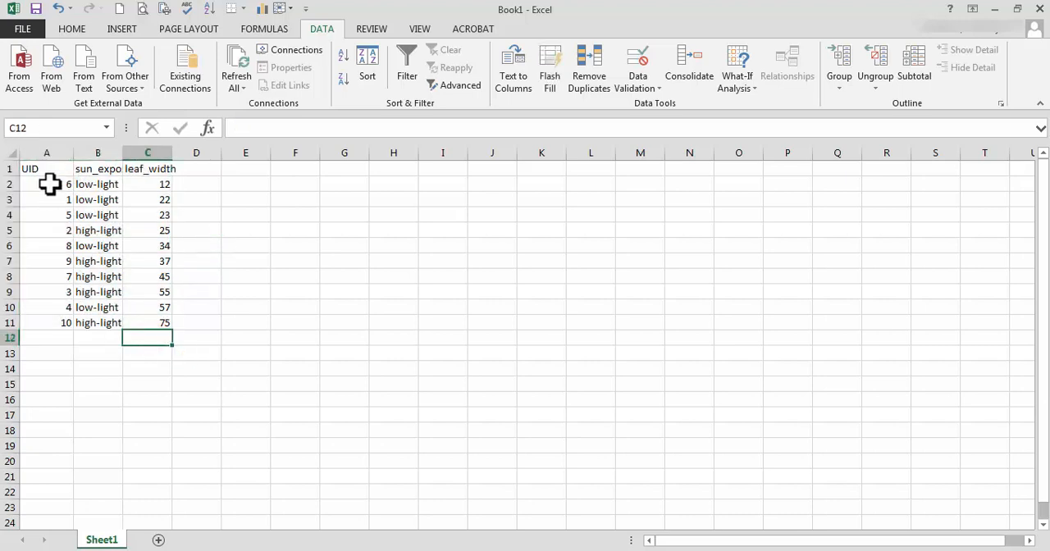
pyautogui.moveTo(46, 168); pyautogui.dragTo(160, 325)
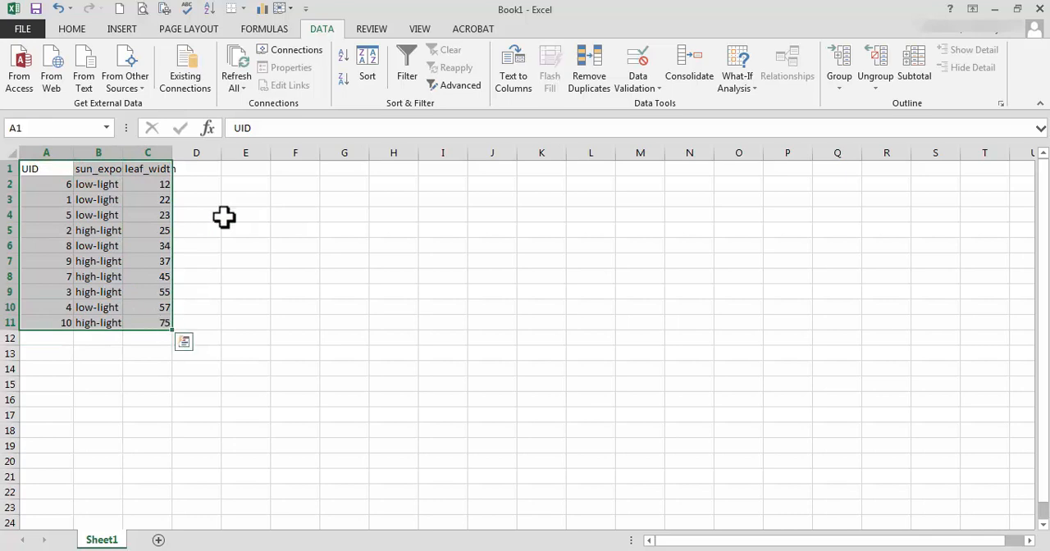
pyautogui.click(367, 71)
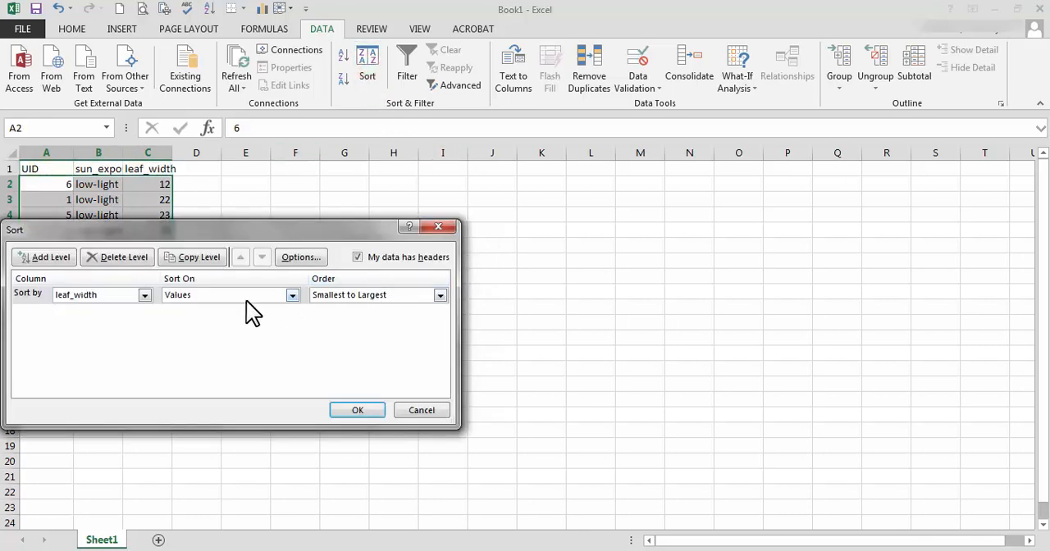
pyautogui.click(145, 296)
pyautogui.click(90, 319)
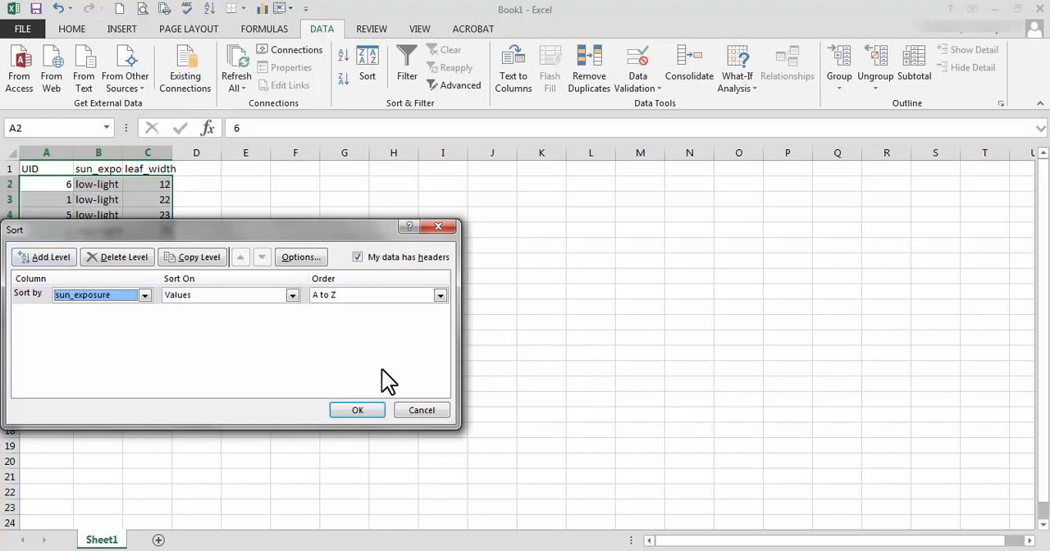
pyautogui.click(358, 410)
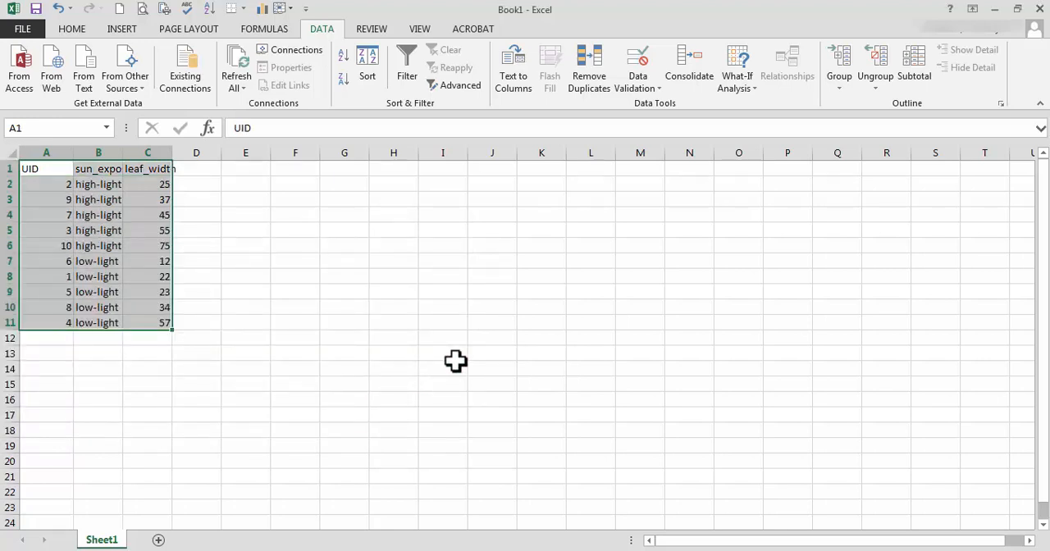
pyautogui.click(218, 181)
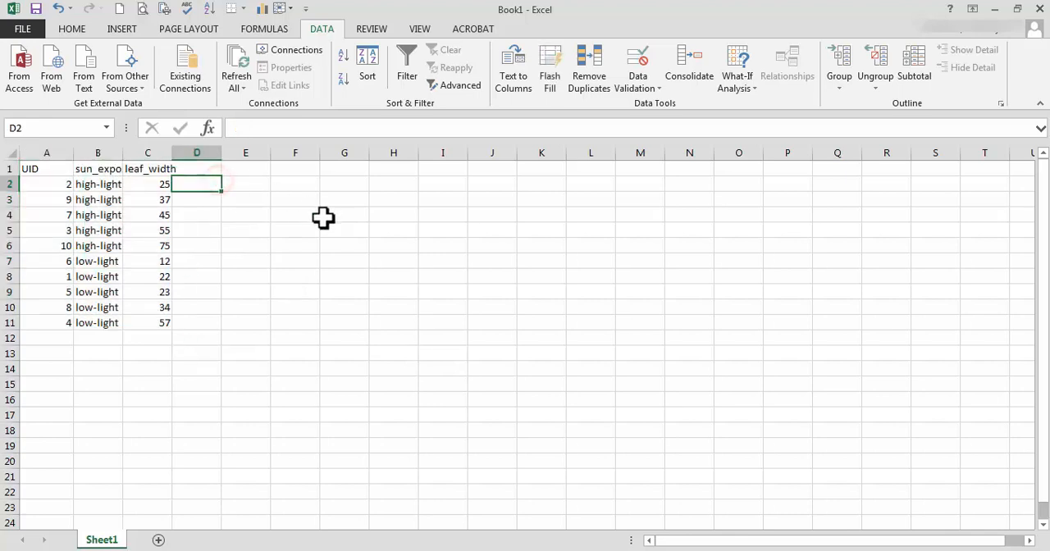